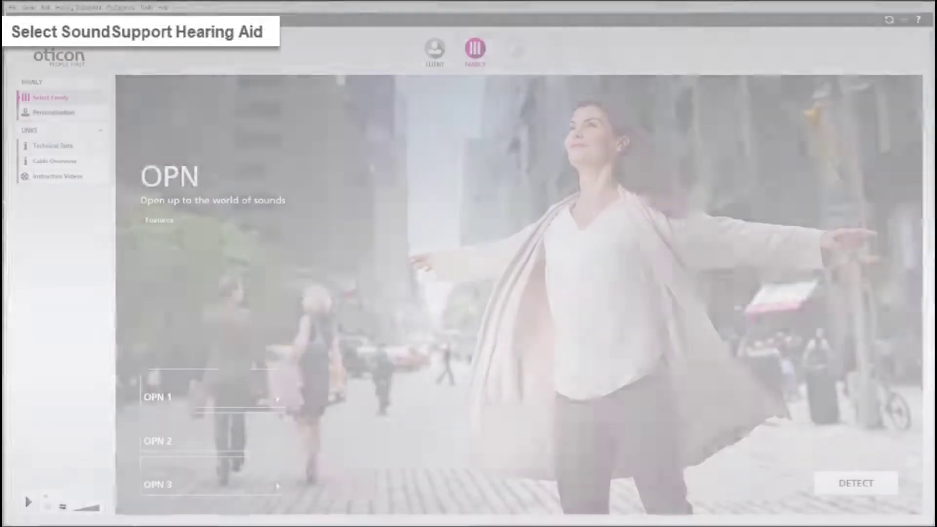
- Choose the Opn 1 family and fit miniRITE instruments on both ears
click(235, 398)
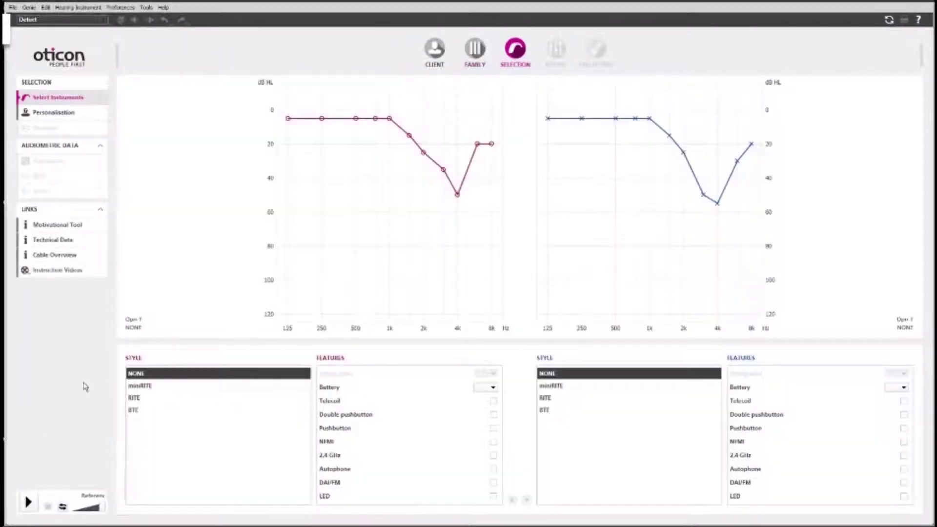
click(135, 388)
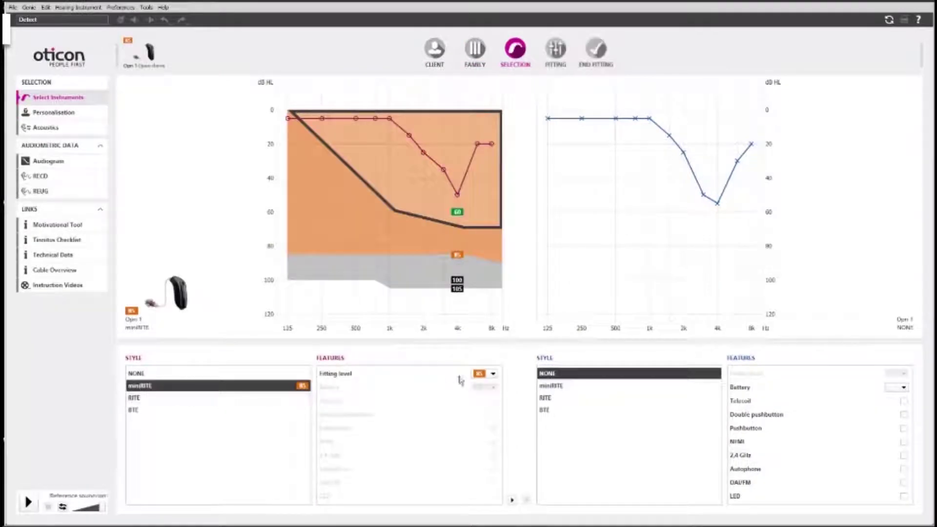
click(575, 386)
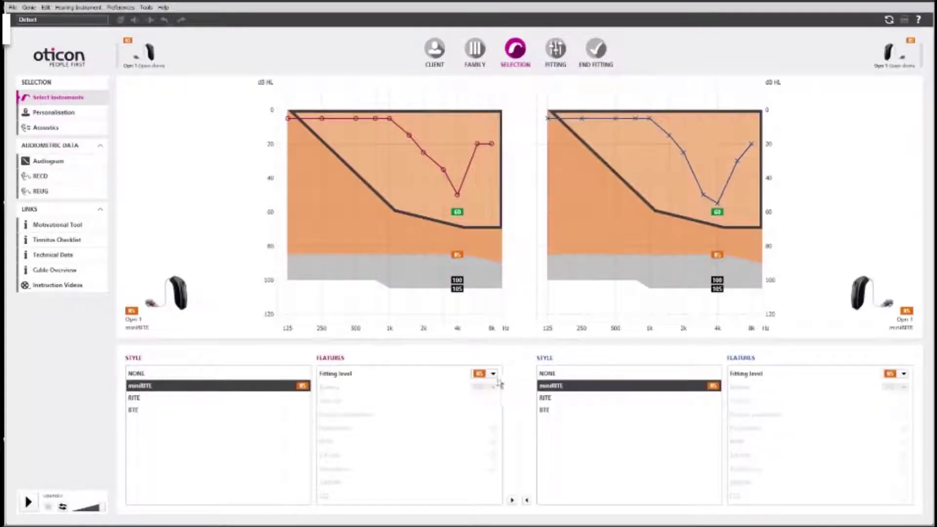
- Set left and right fitting levels to 60 and proceed to fitting
click(493, 375)
click(488, 388)
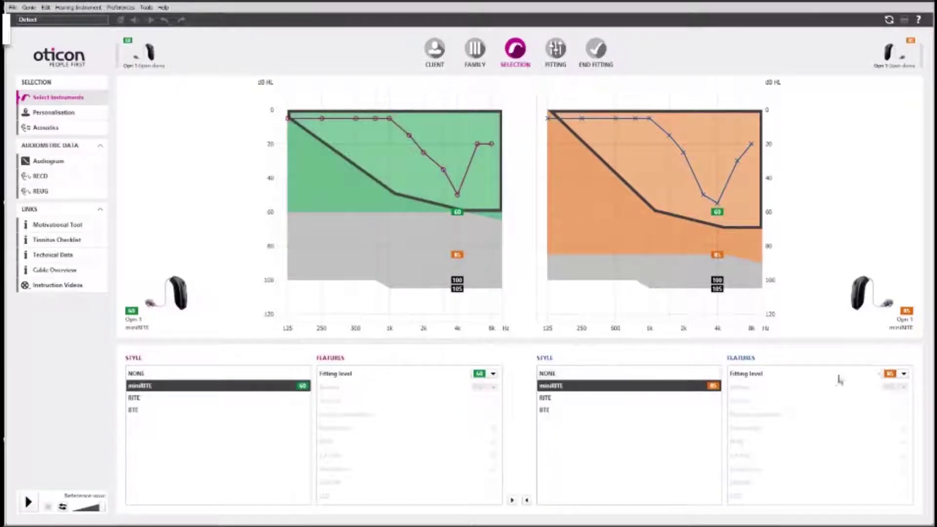
click(896, 375)
click(900, 388)
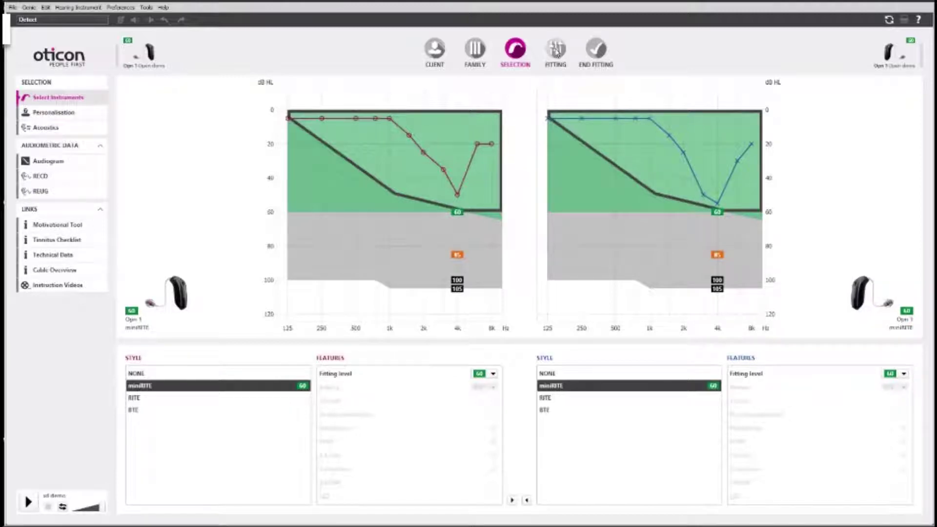
click(565, 53)
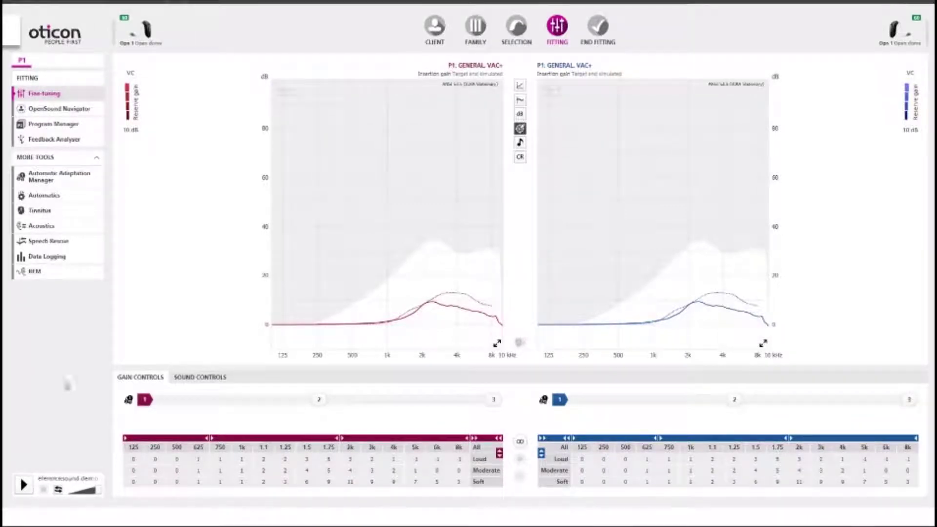
- Show the Program Manager with P1 as General, VAC+ on both ears
click(49, 125)
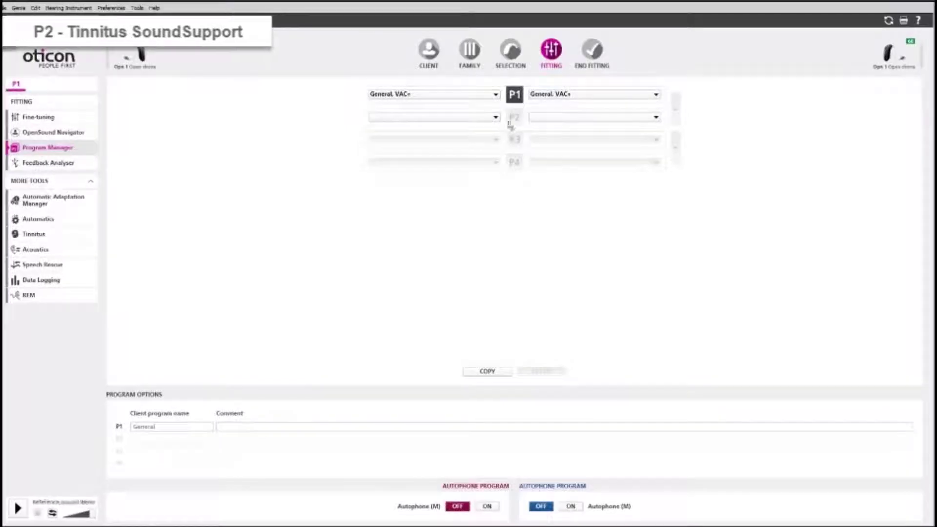
- Set program P2 to General, VAC+ and bring up its Tinnitus tool
click(497, 118)
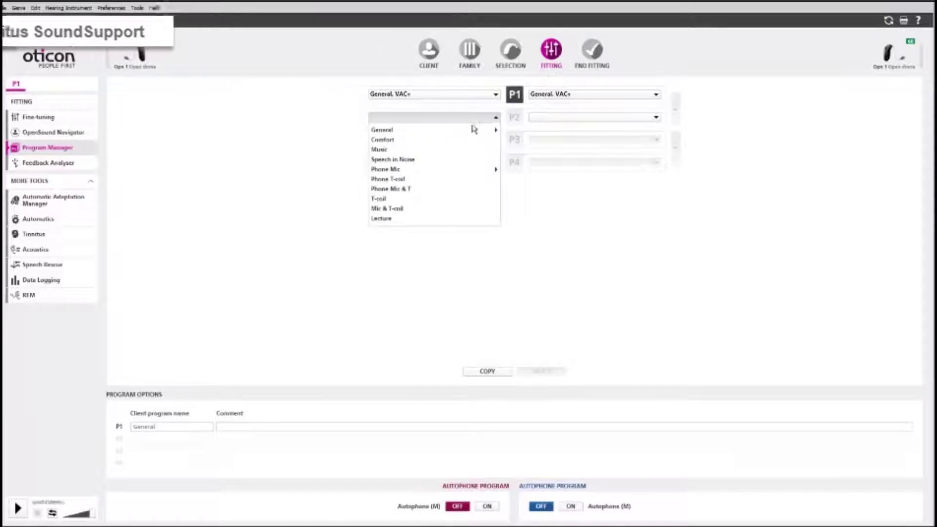
mouse_move(463, 136)
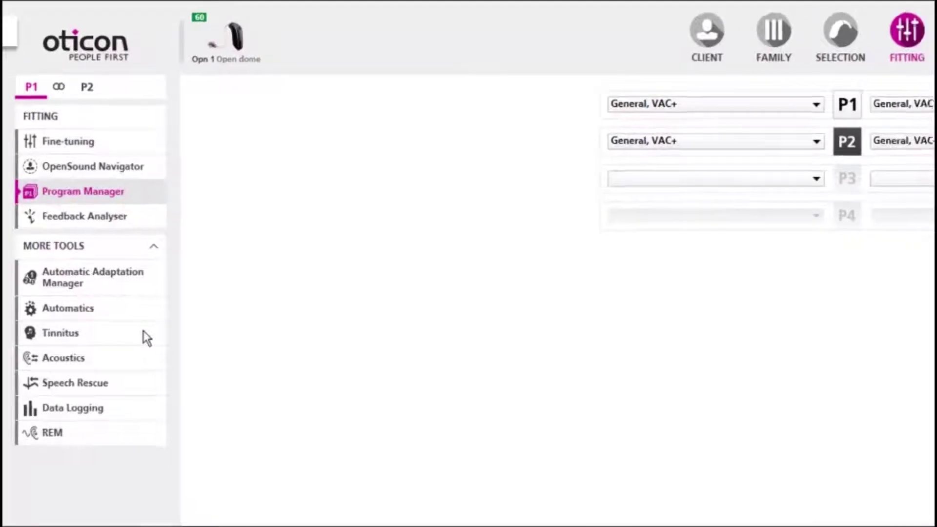
click(150, 344)
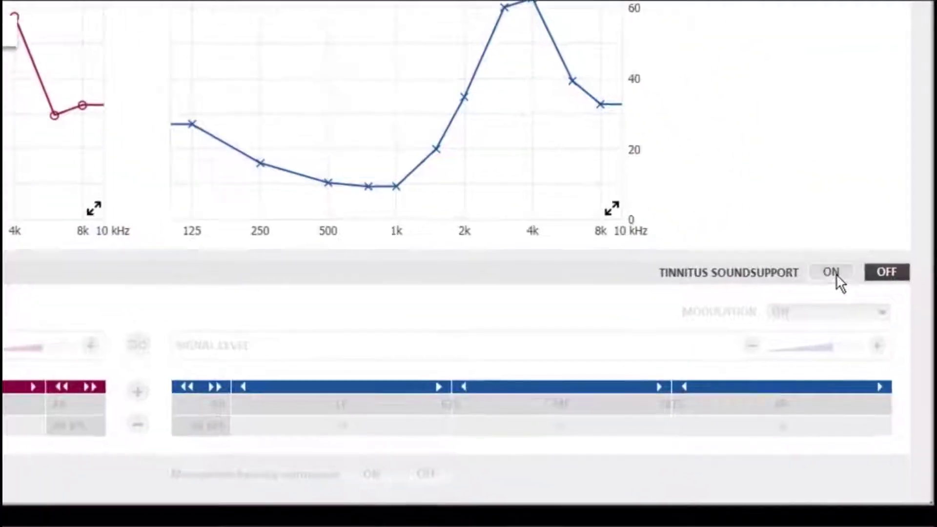
- Turn Tinnitus SoundSupport on, audition White, Pink and Red noise, then view Nature Sounds
click(835, 273)
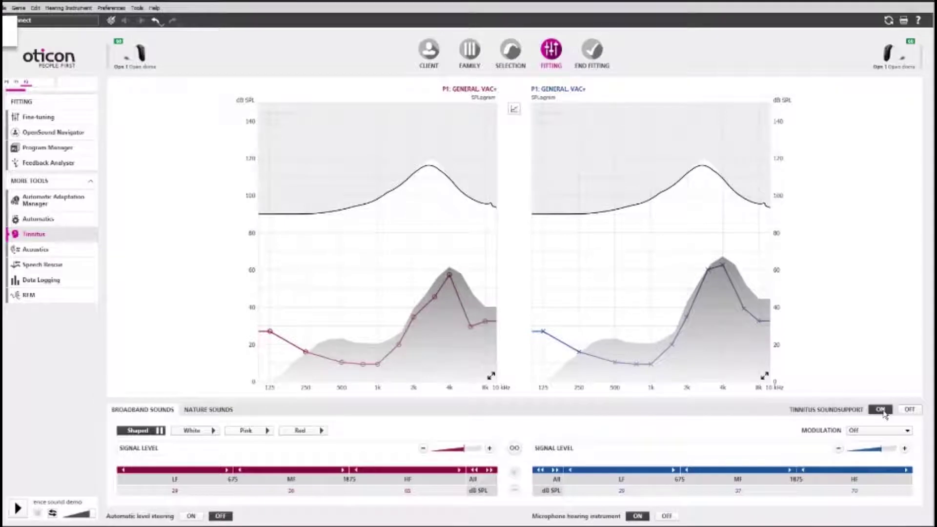
click(199, 430)
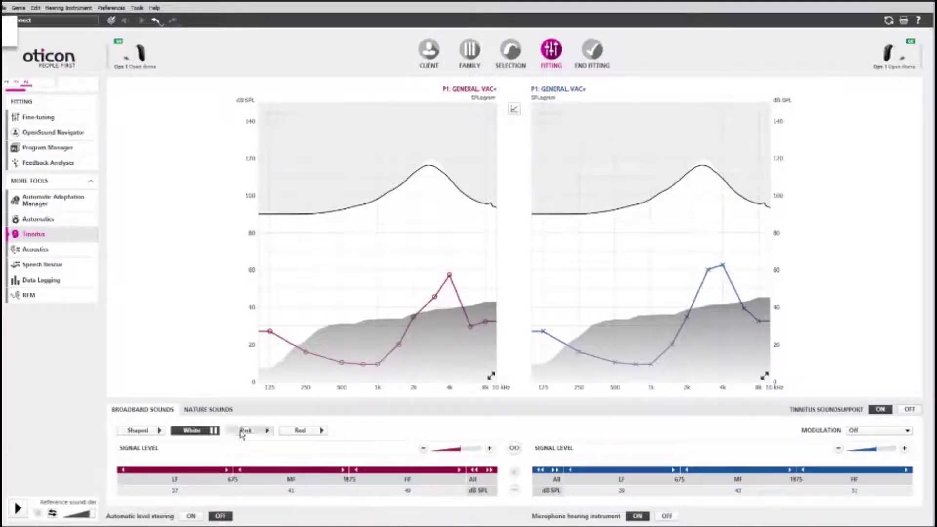
click(246, 431)
click(295, 431)
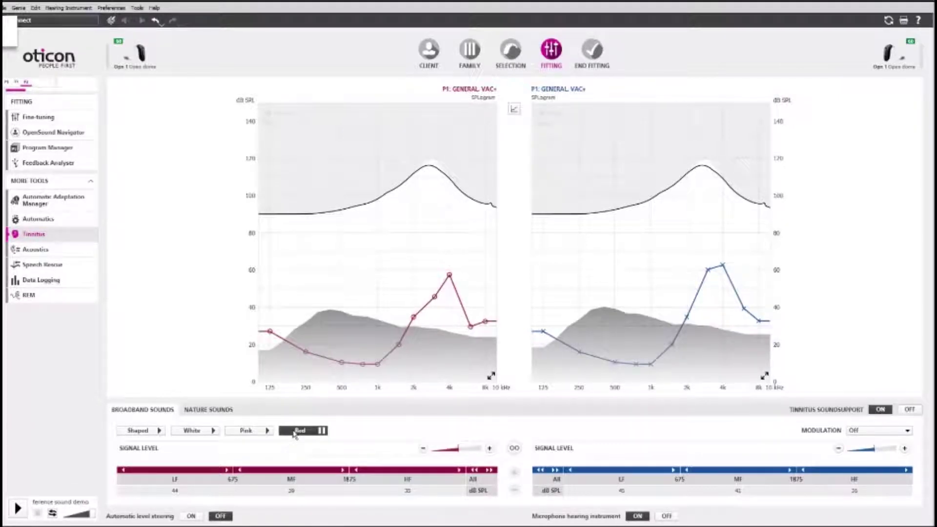
click(223, 413)
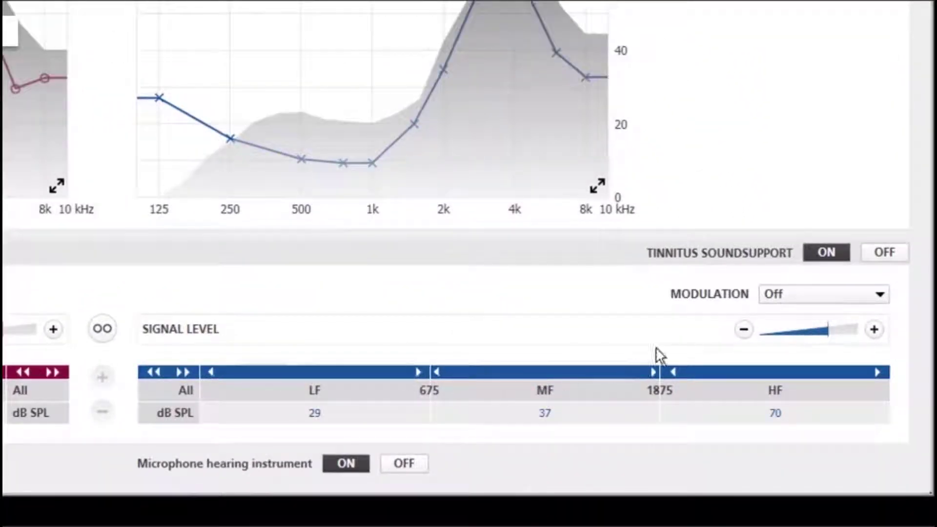
- Turn the hearing-instrument microphone off, keeping modulation Off, and return to Tinnitus settings
click(843, 294)
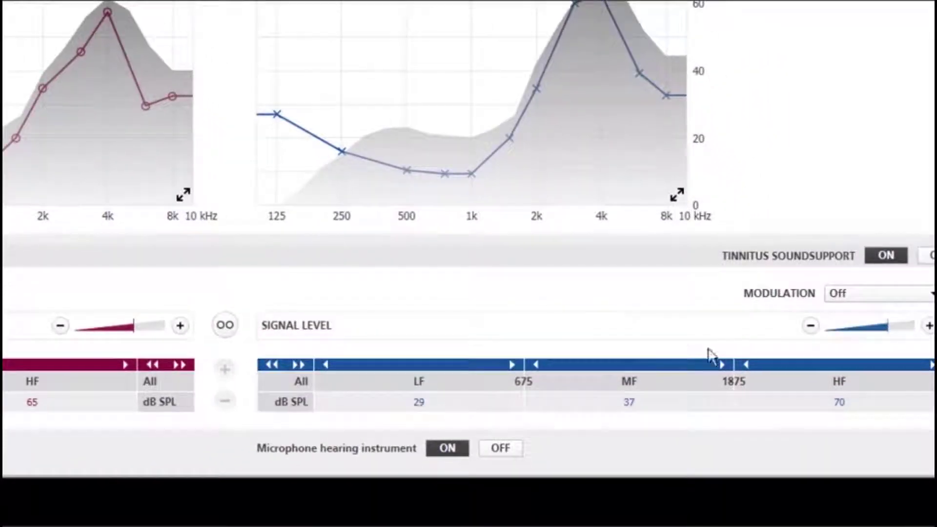
click(509, 452)
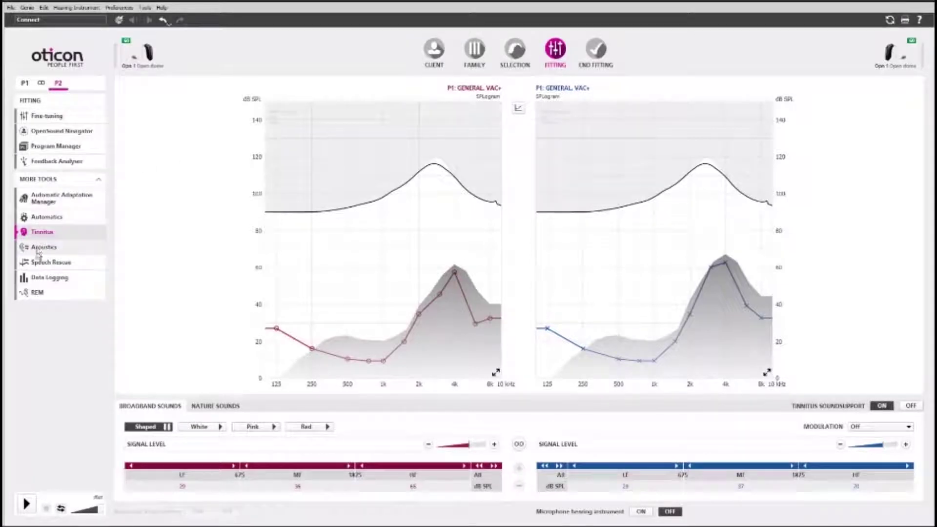
click(40, 263)
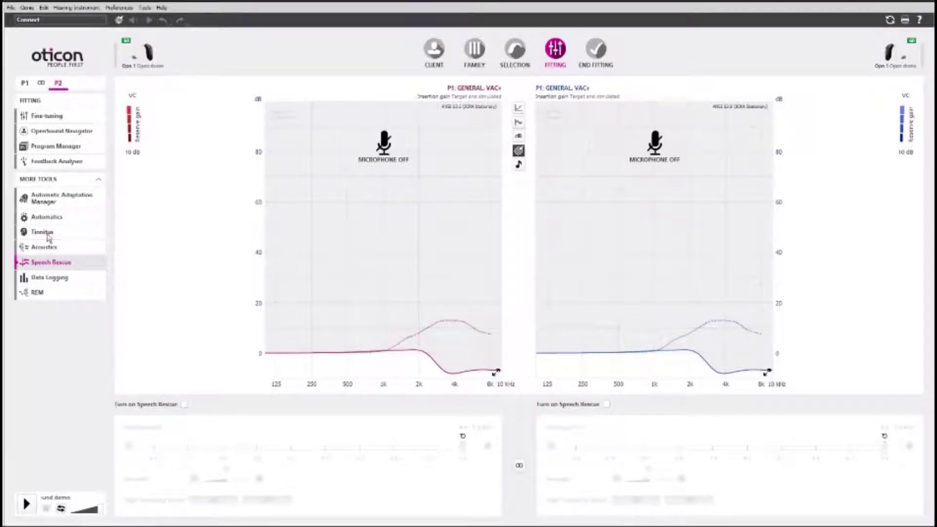
click(49, 236)
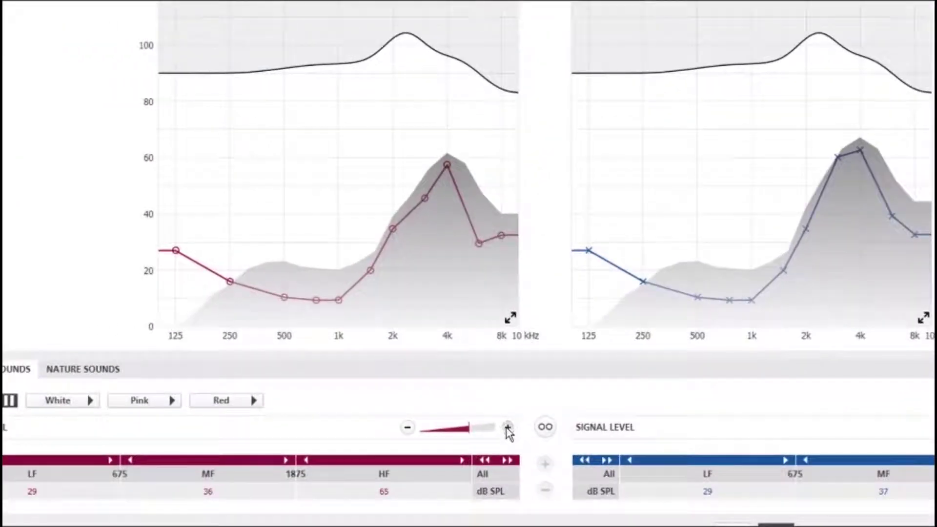
- Raise the left tinnitus signal level five steps, then lower it two
click(507, 428)
click(508, 428)
click(508, 428)
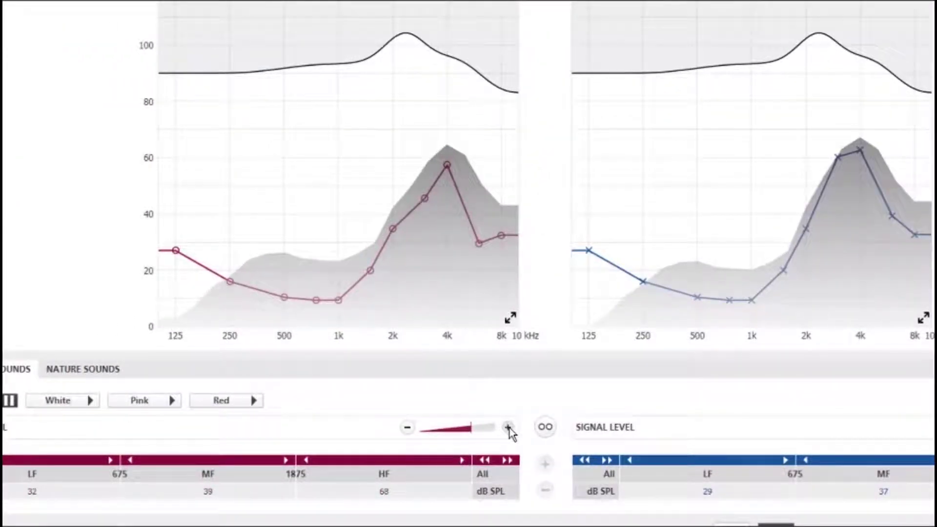
click(508, 428)
click(508, 428)
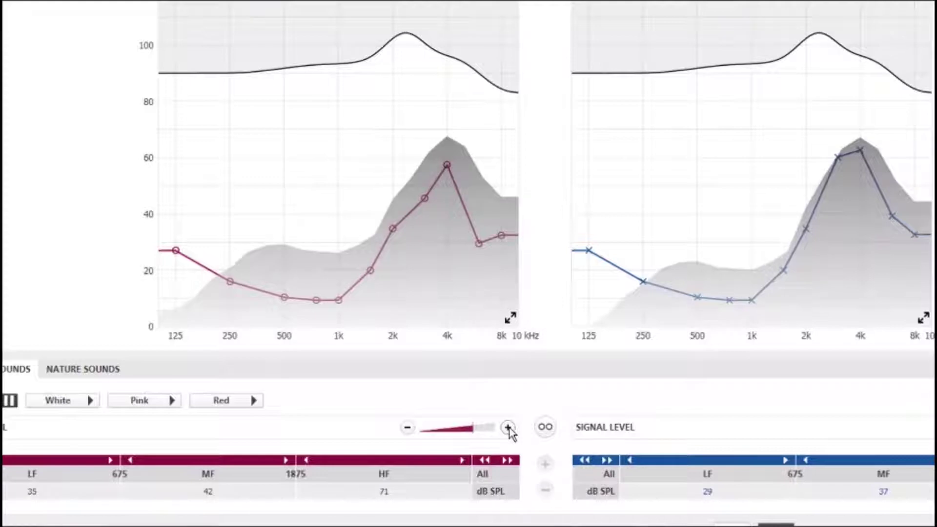
click(407, 427)
click(407, 428)
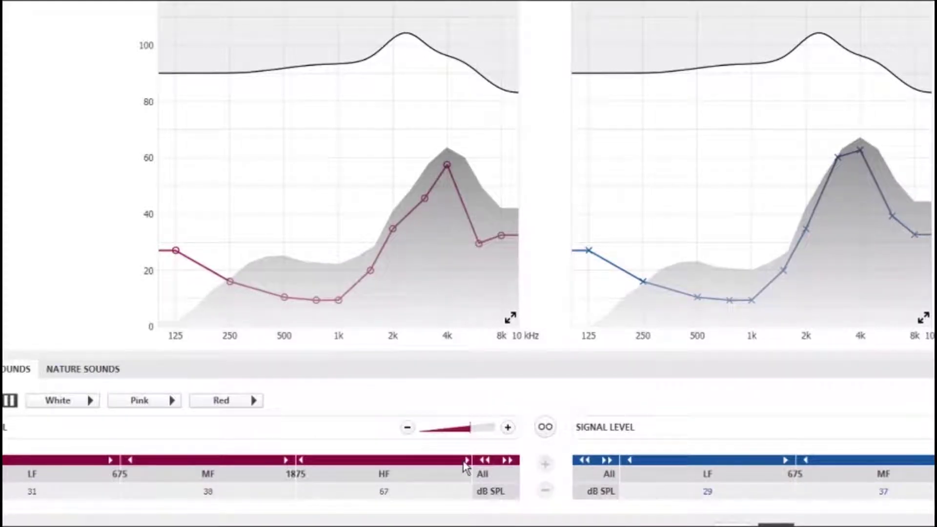
- Split the HF band into frequencies and set the 4k tinnitus level to 62
click(466, 460)
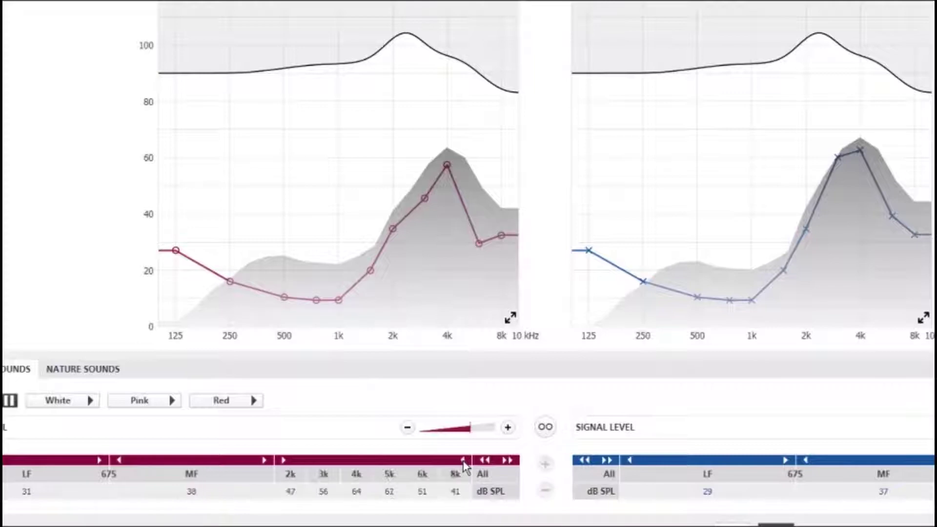
click(352, 483)
click(545, 464)
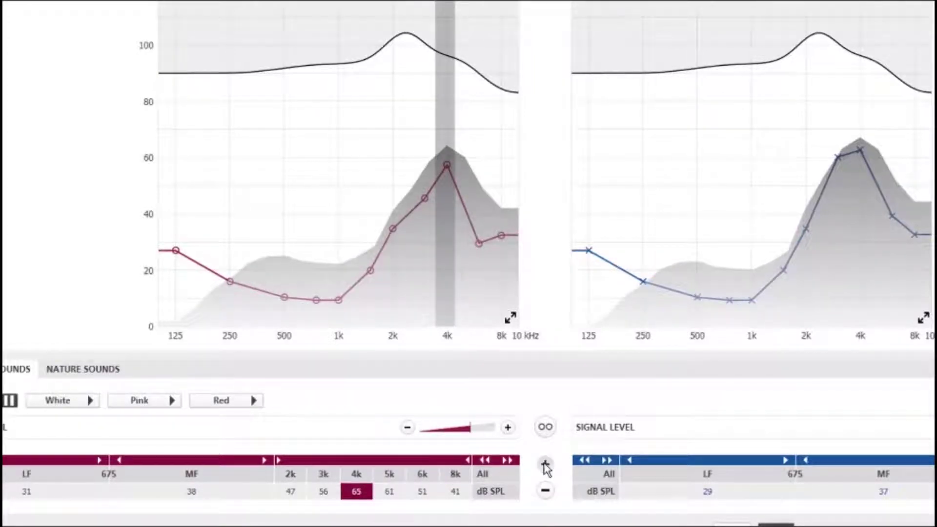
click(545, 464)
click(545, 464)
click(544, 464)
click(544, 464)
click(545, 490)
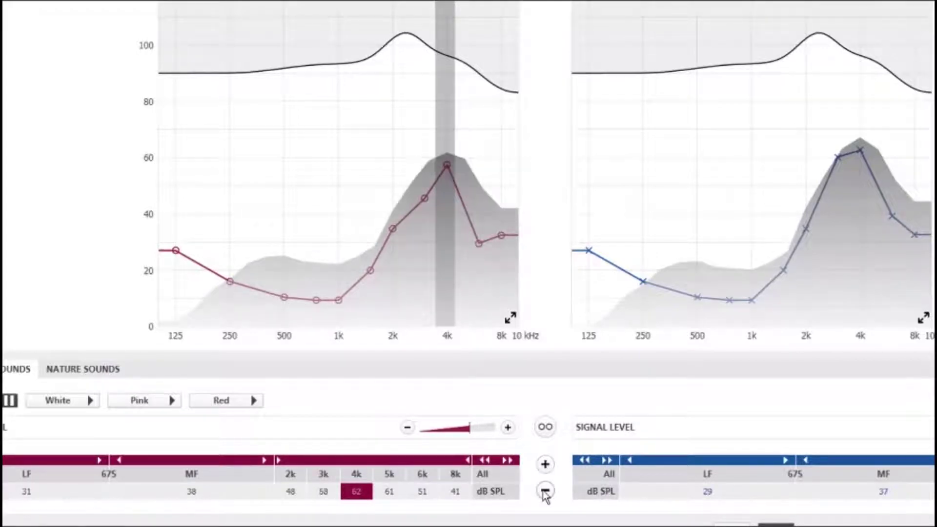
- Link left and right signal levels, raise both four steps, then lower one step
click(551, 429)
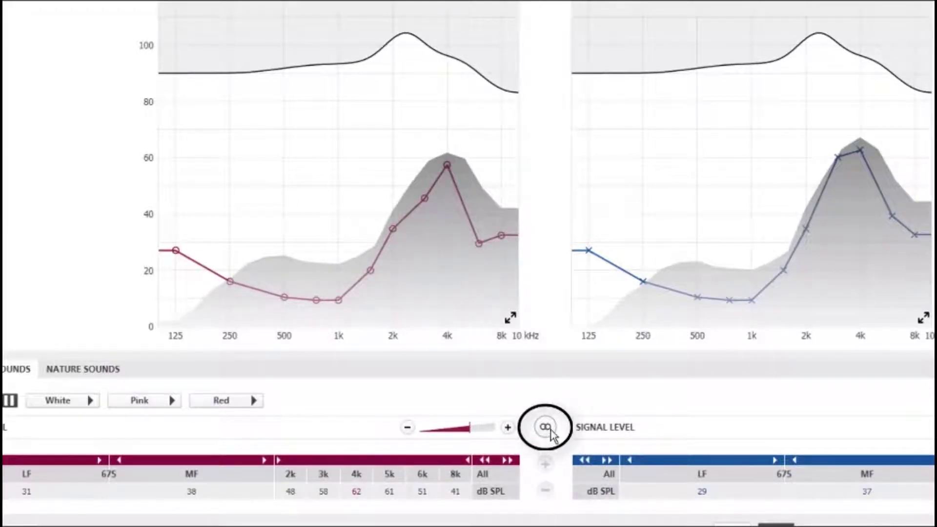
click(508, 428)
click(508, 428)
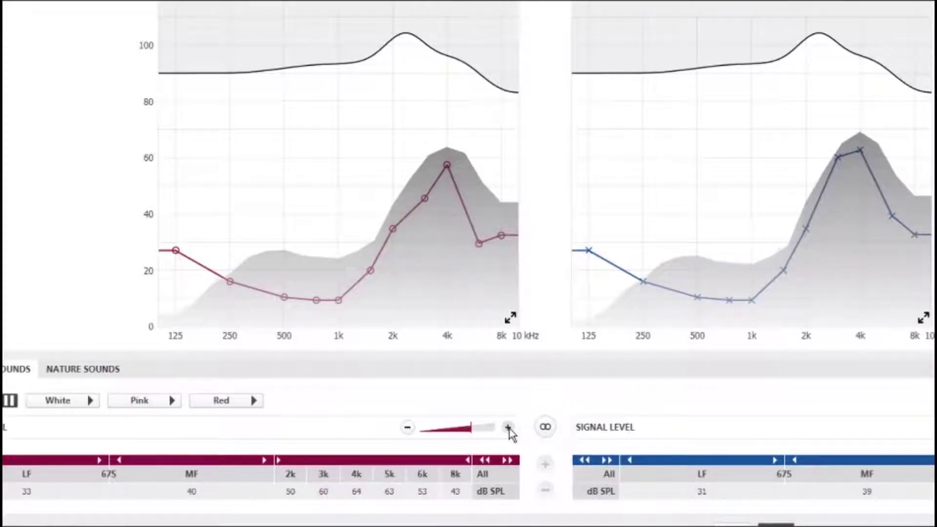
click(507, 428)
click(508, 428)
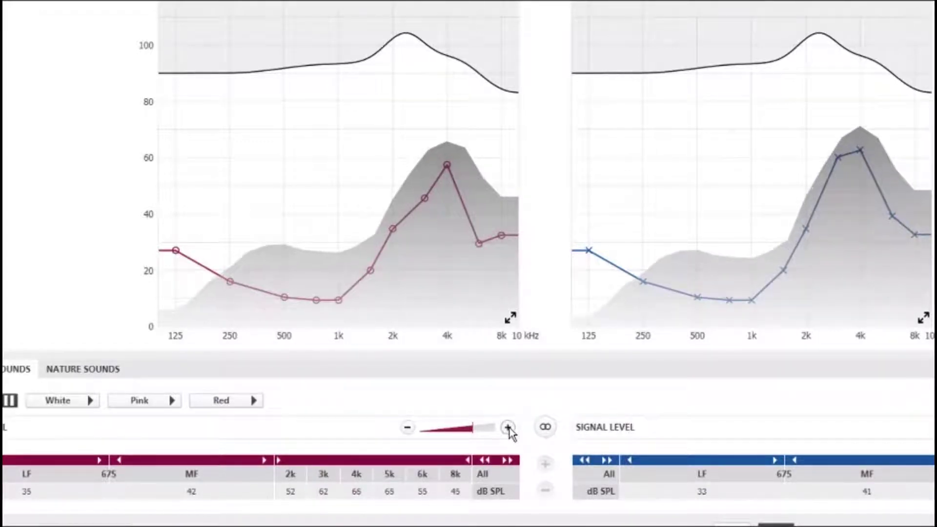
click(546, 428)
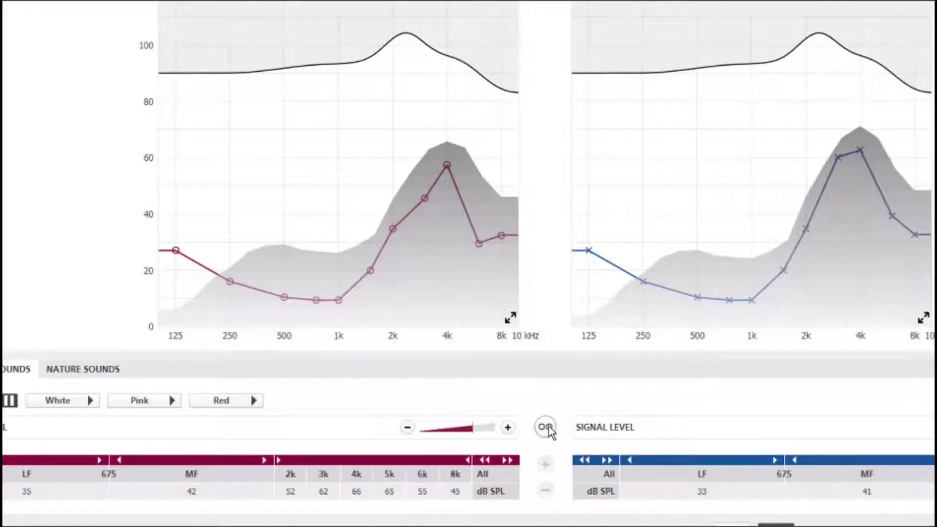
click(407, 427)
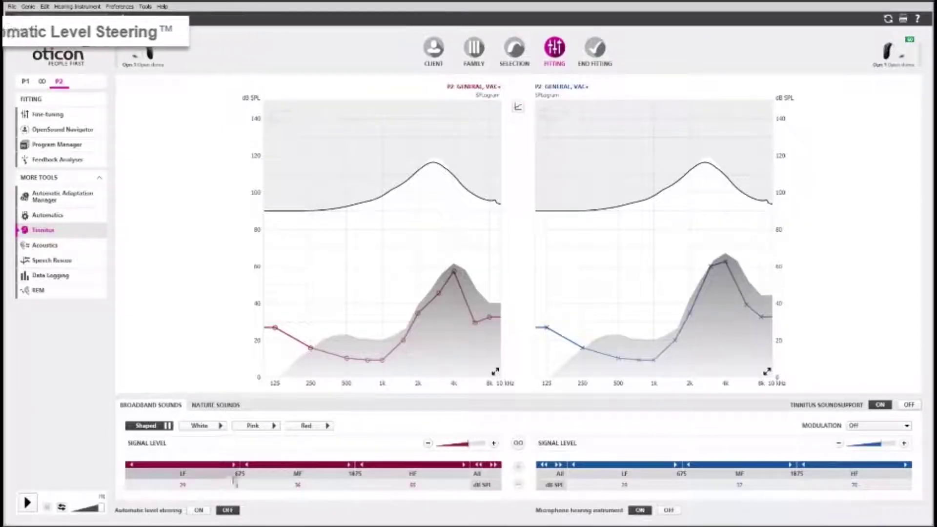
click(198, 510)
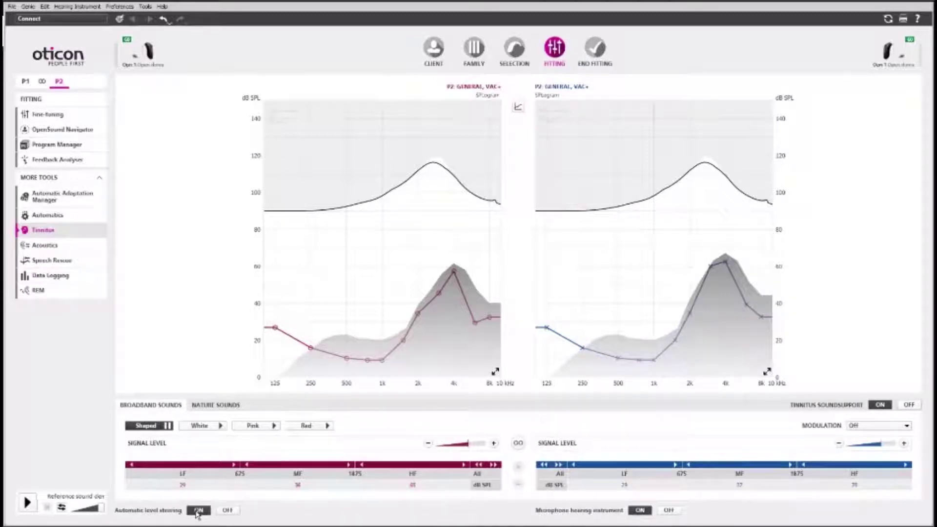
click(225, 512)
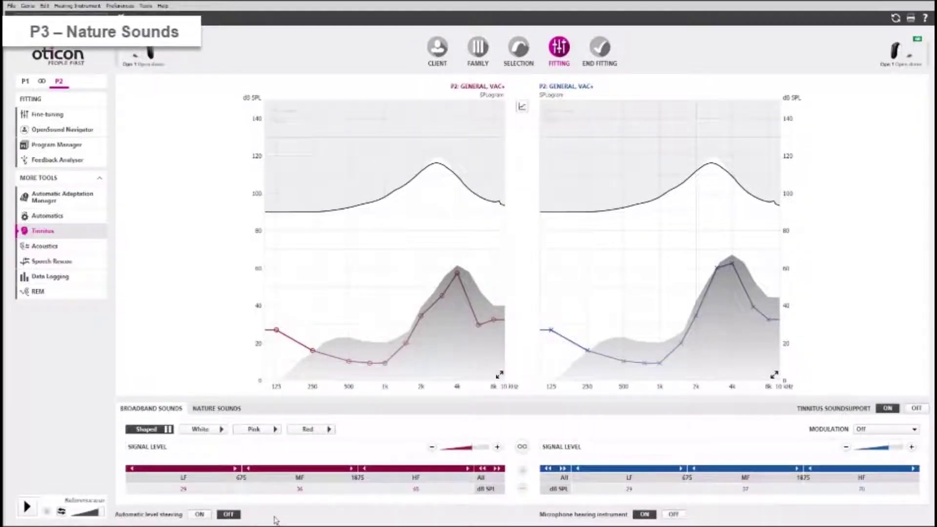
- Set empty slot P3 to General, VAC+, switch to P3 and bring up its Tinnitus settings
click(68, 146)
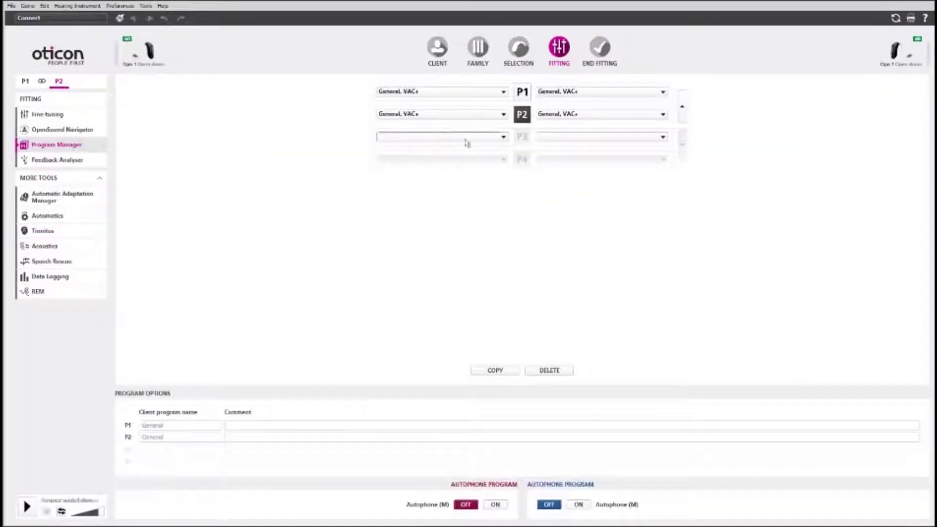
click(503, 137)
mouse_move(473, 150)
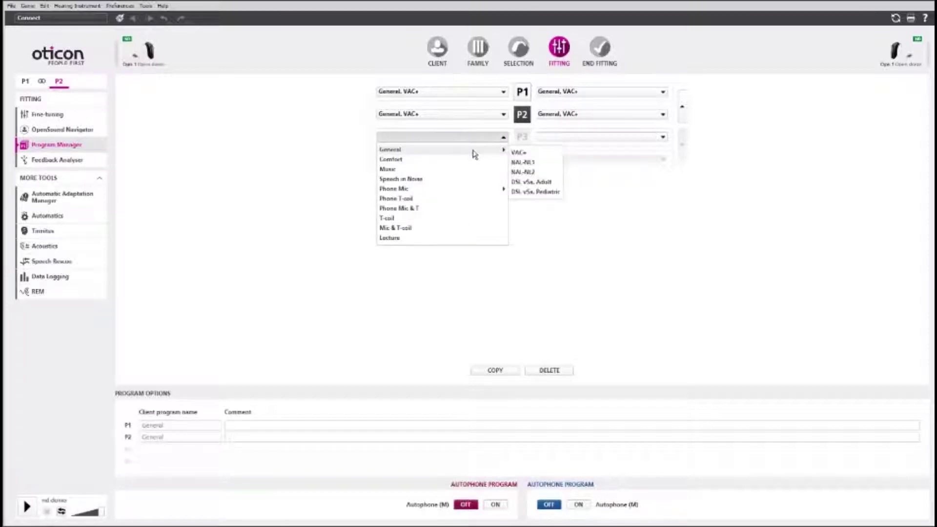
click(521, 153)
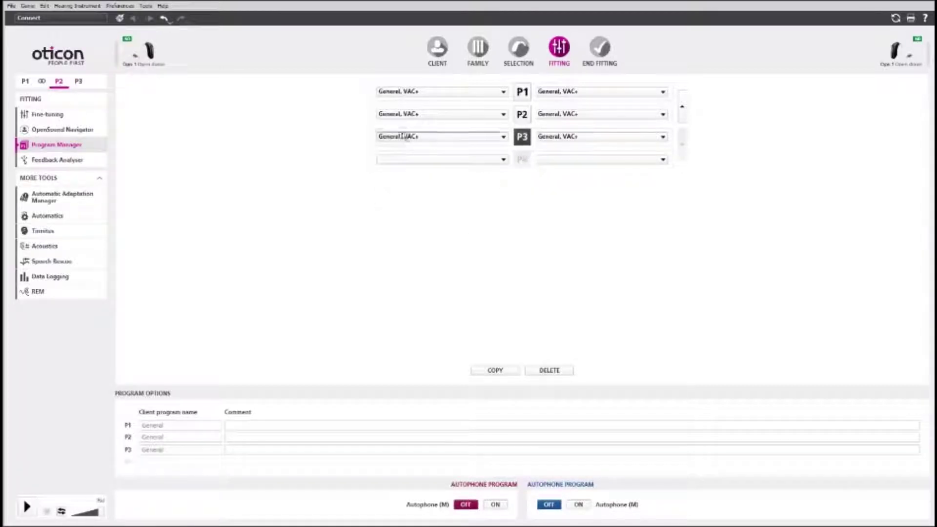
click(78, 81)
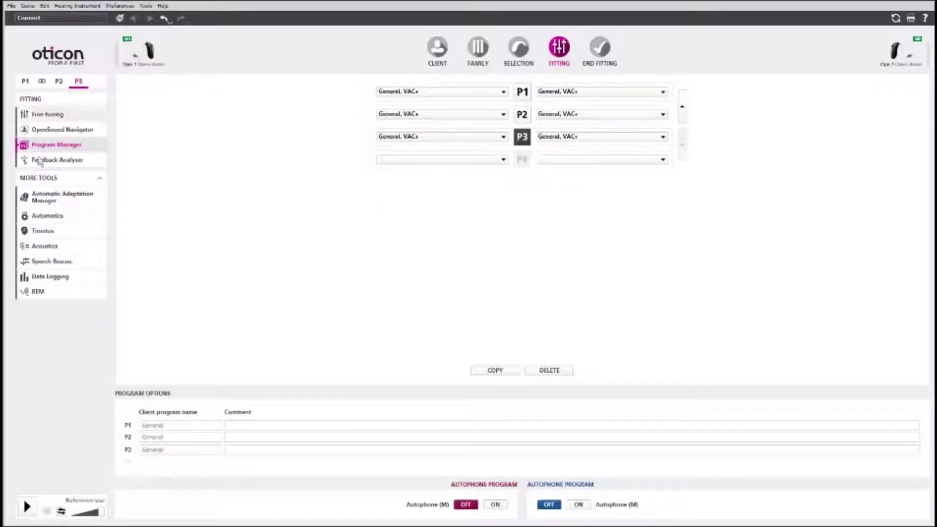
click(48, 233)
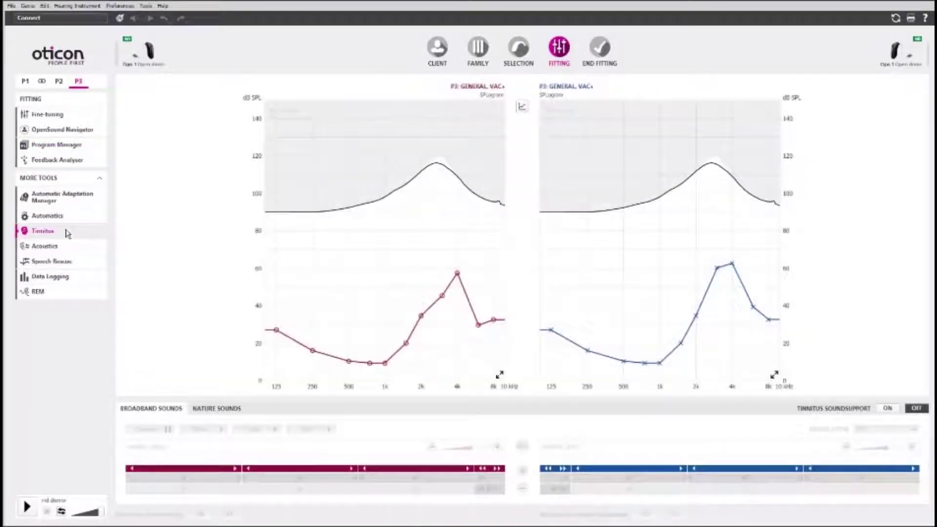
- Enable Tinnitus SoundSupport for P3 and try Ocean 1 and 2 before choosing Ocean 3
click(888, 409)
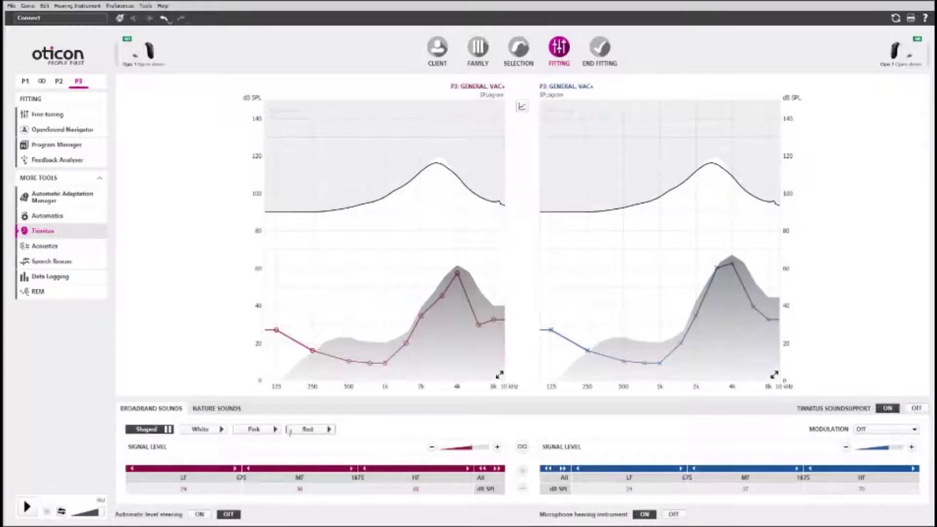
click(213, 411)
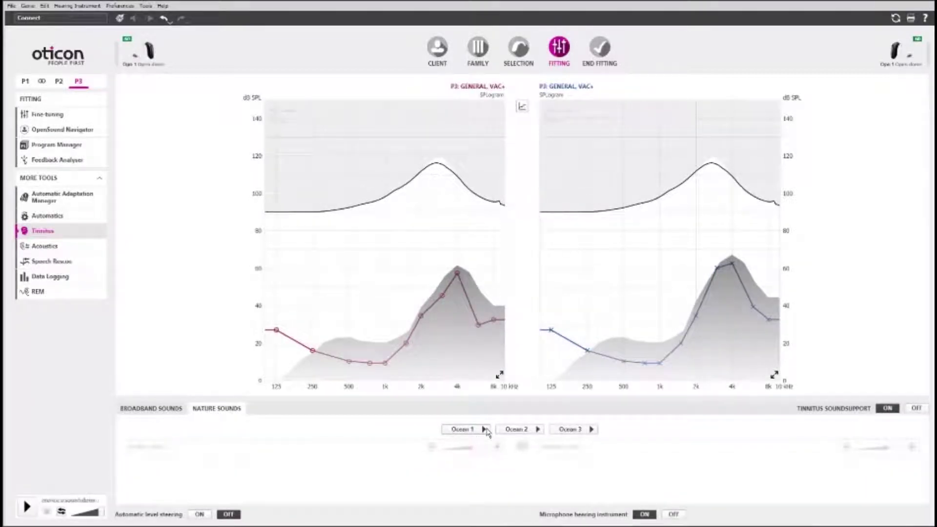
click(485, 430)
click(513, 430)
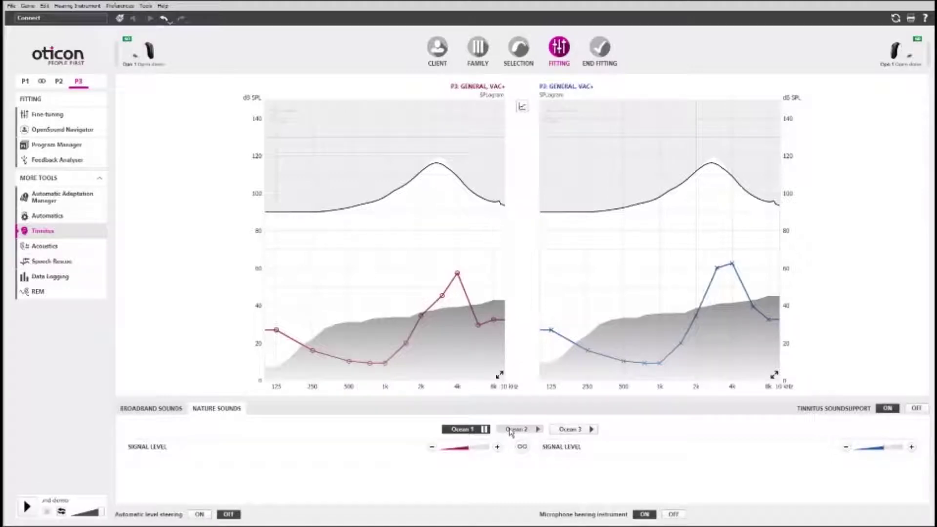
click(569, 432)
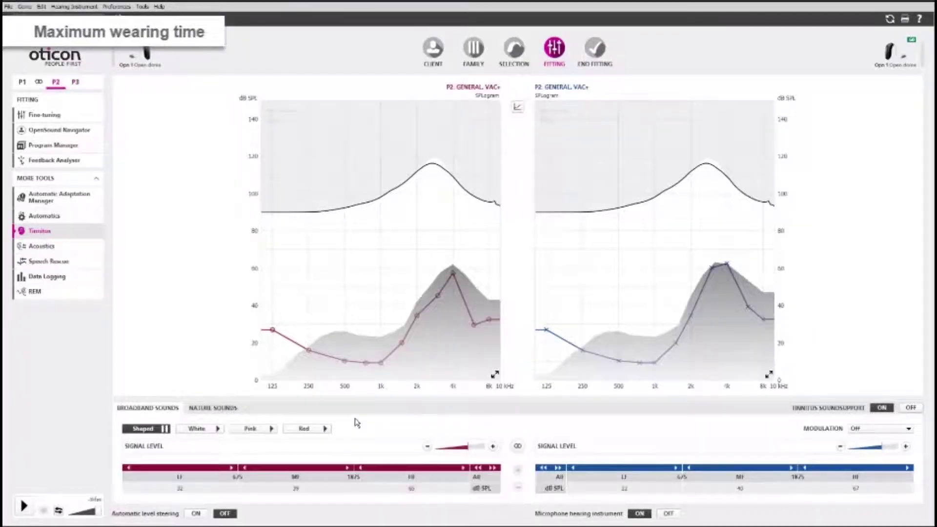
- Raise the P2 tinnitus signal level eight steps, to about 51/56/84 dB SPL
click(493, 447)
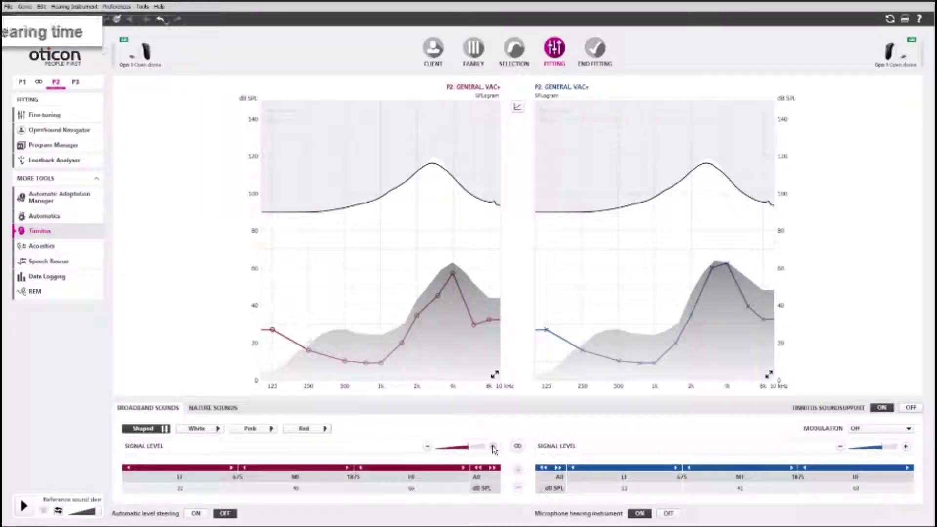
click(493, 447)
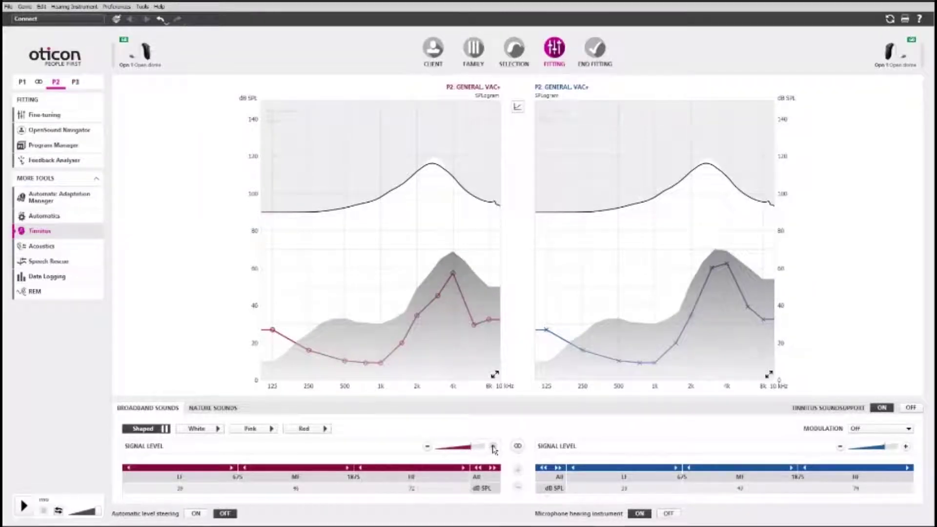
click(493, 447)
click(493, 447)
click(493, 447)
click(494, 446)
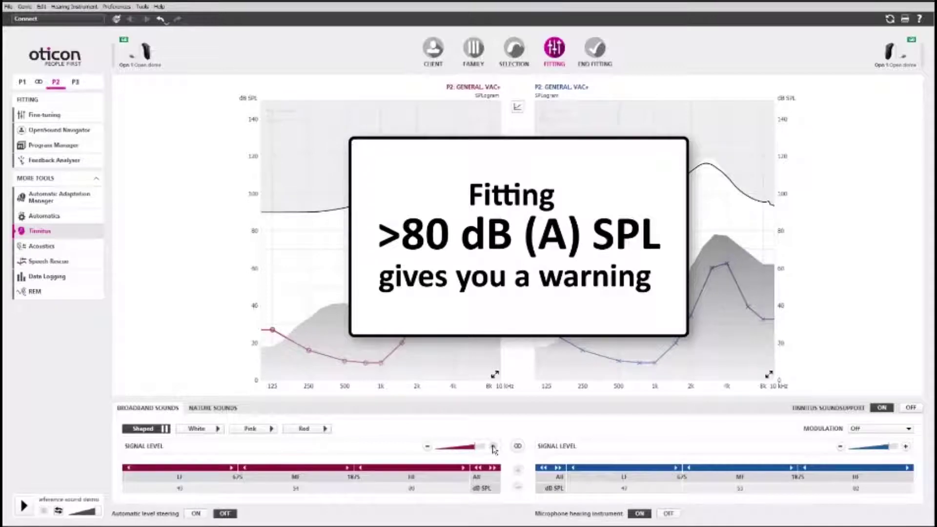
click(493, 447)
click(493, 447)
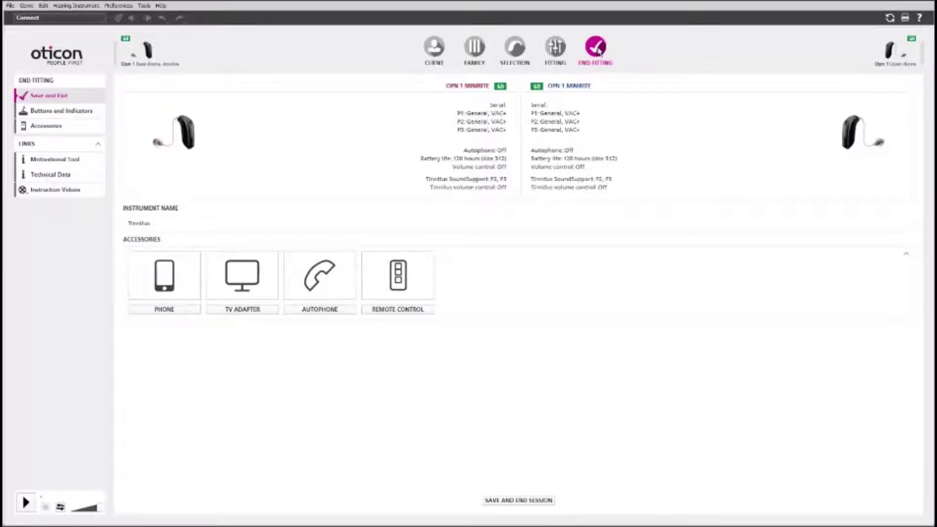
- Enable Use VC pushbutton volume control in Buttons and Indicators, then view Tinnitus Volume Control
click(68, 114)
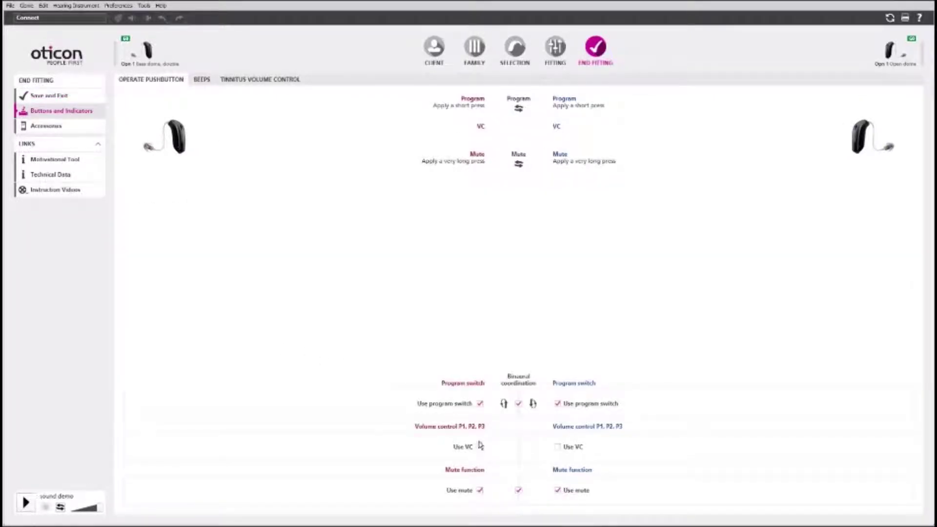
click(480, 447)
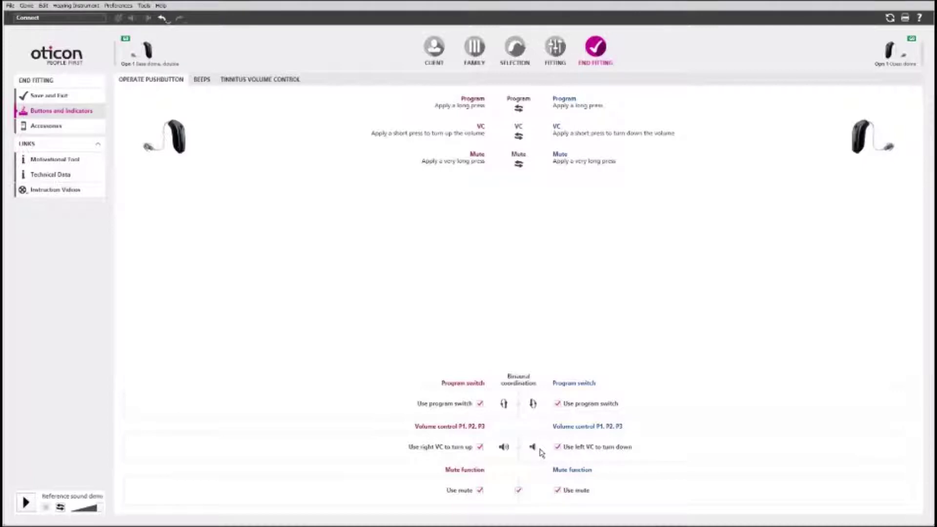
click(275, 79)
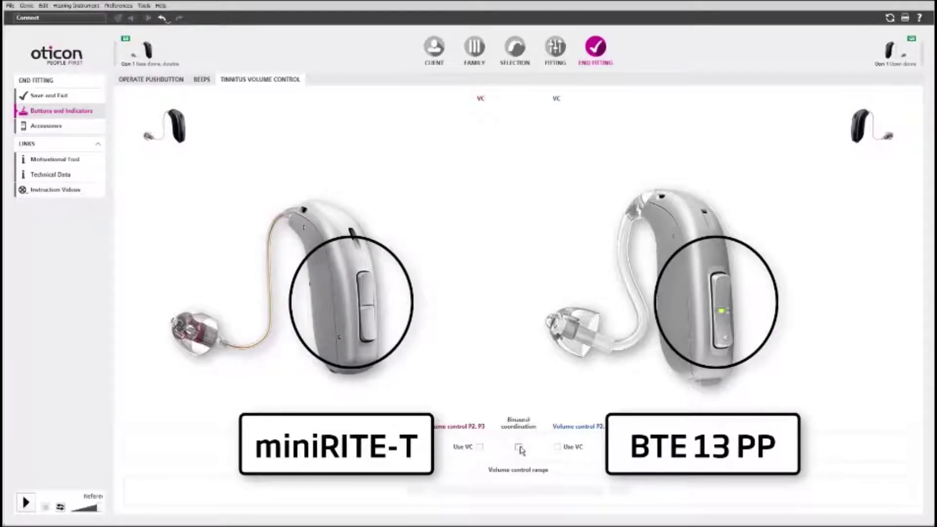
- Enable binaural coordination for the P2 tinnitus volume control, ending with it switched on
click(519, 447)
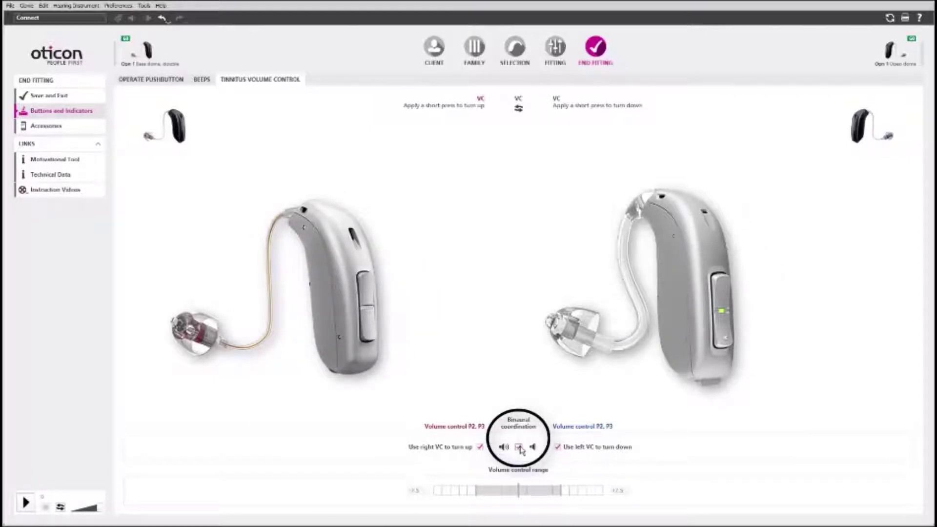
click(519, 447)
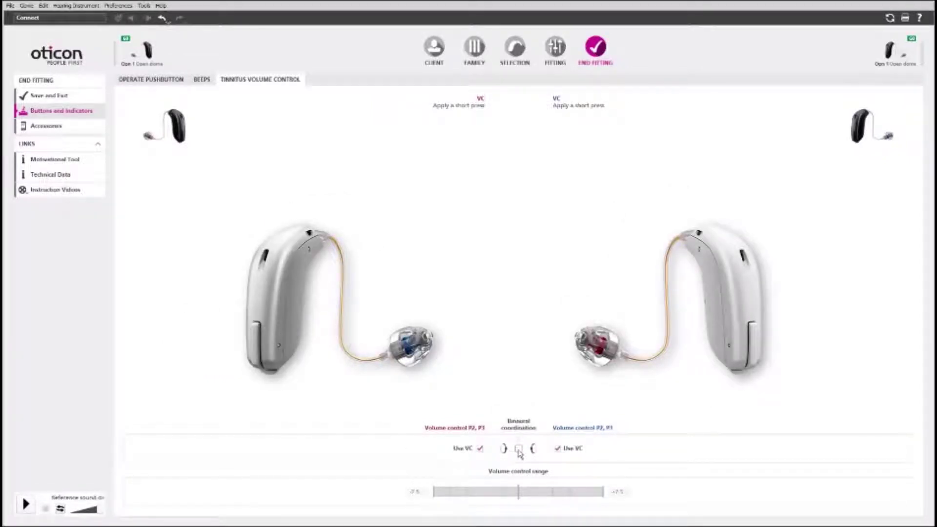
click(519, 448)
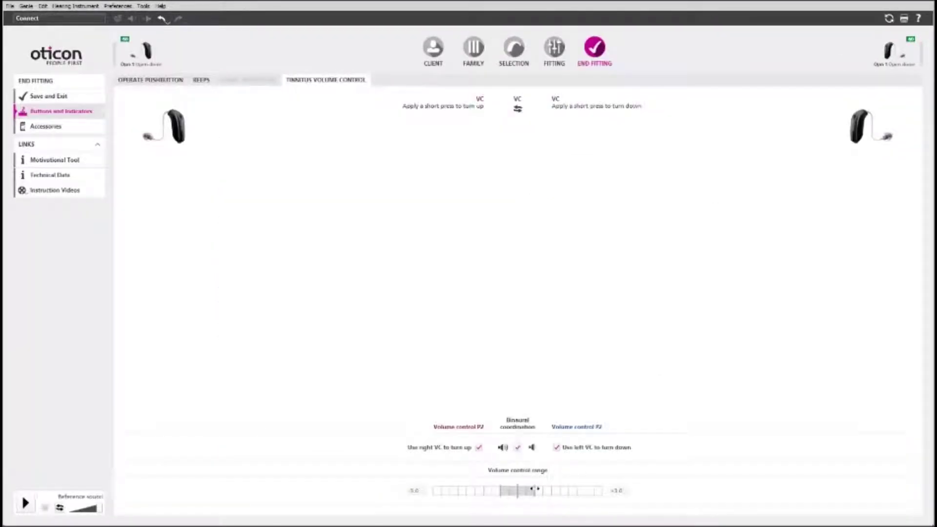
- Widen the tinnitus volume control range upward and downward, dismissing the high output level warning
drag(536, 489, 559, 489)
drag(500, 490, 486, 490)
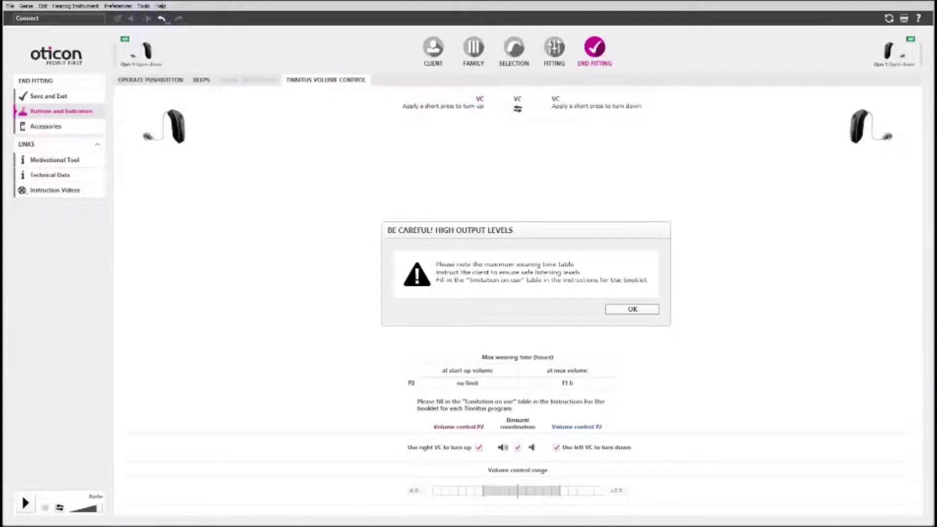
key(Escape)
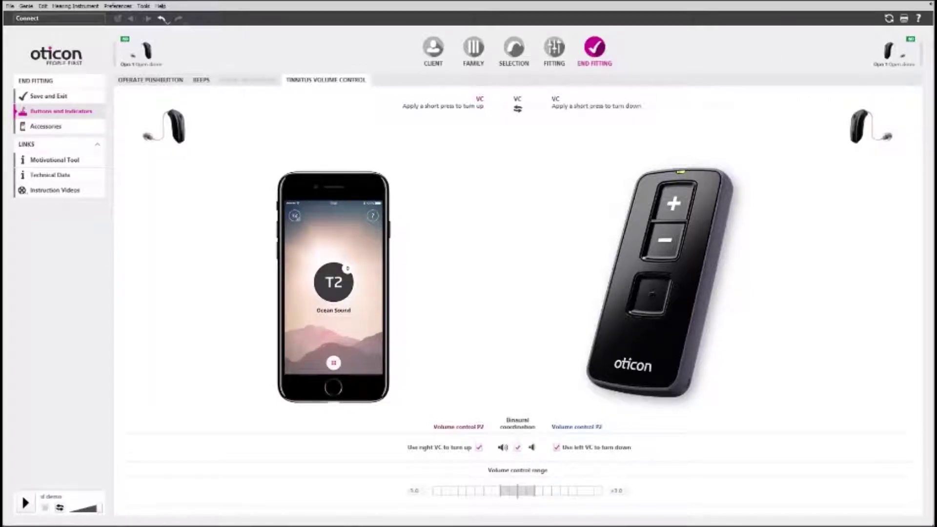
- Go to the Save and Exit summary listing Tinnitus SoundSupport on P2 and P3
click(597, 50)
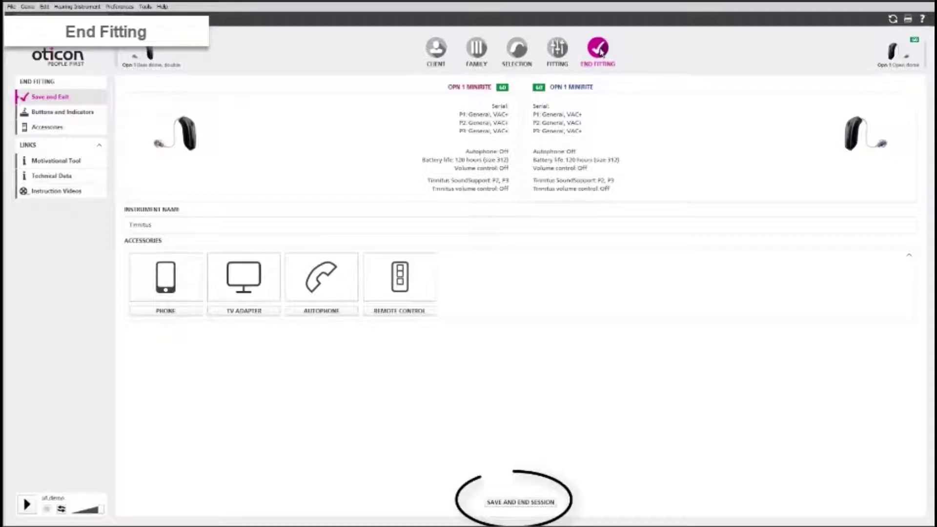